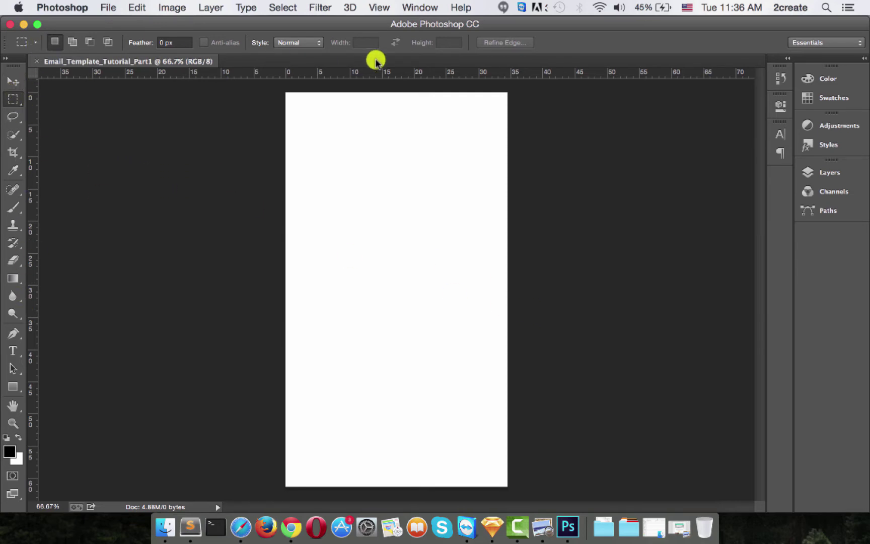
# Switch the ruler units from centimetres to pixels and check that rulers stay displayed.
pyautogui.rightClick(345, 71)
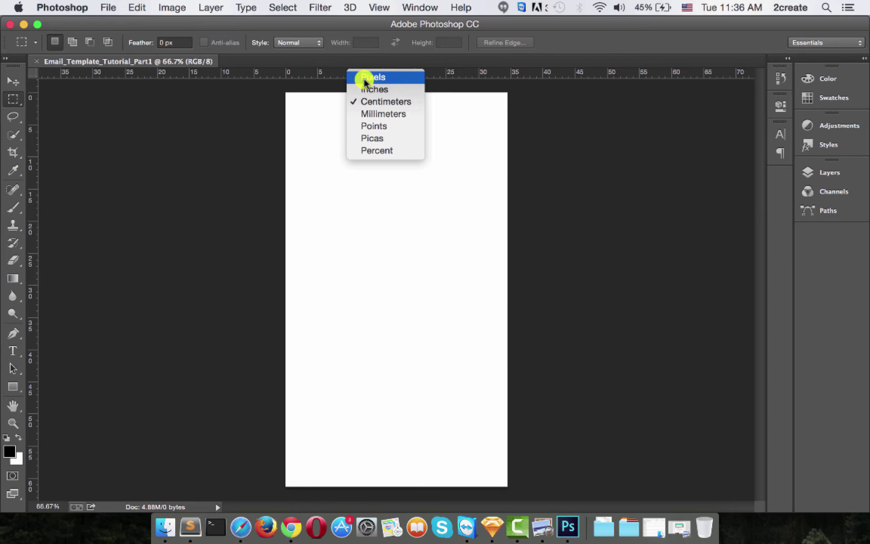
pyautogui.click(363, 77)
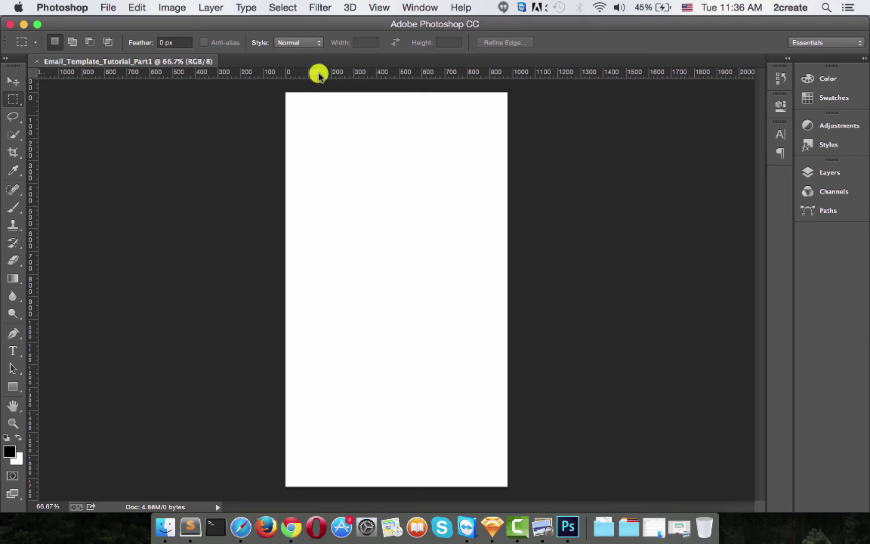
pyautogui.click(379, 7)
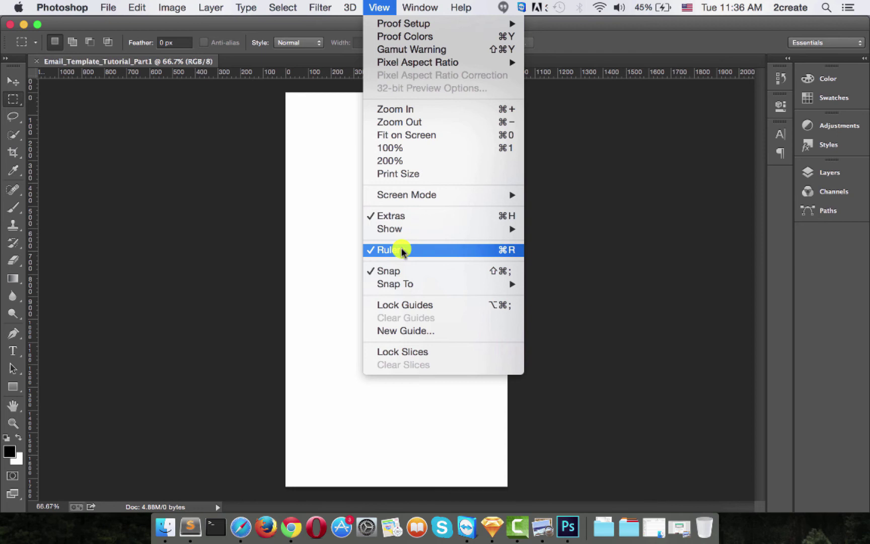
pyautogui.click(242, 242)
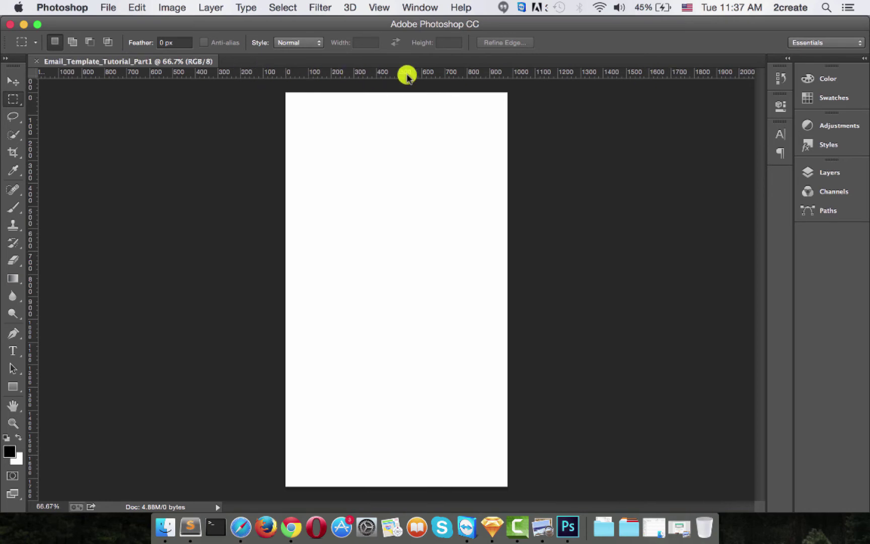
# Drag guides onto the canvas's top, left, right and bottom edges, with the bottom guide at 1740 px.
pyautogui.moveTo(414, 76); pyautogui.dragTo(419, 91)
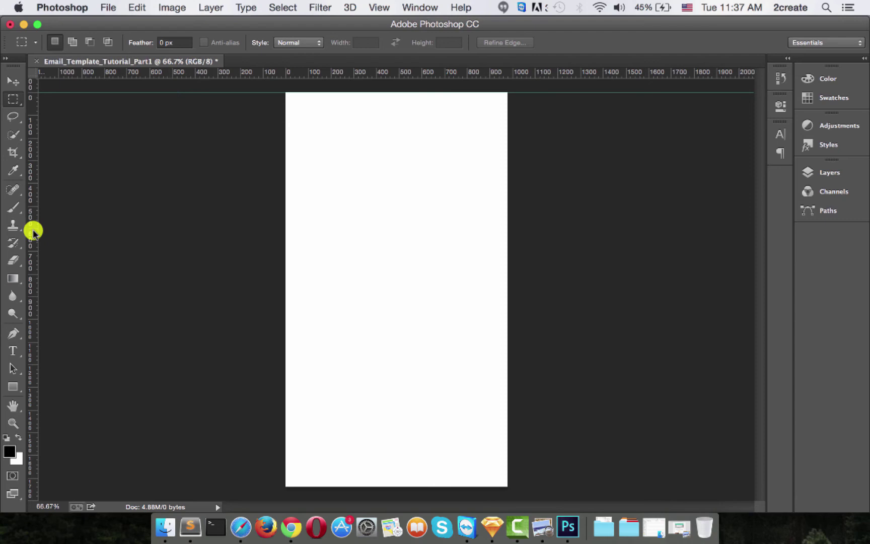
pyautogui.moveTo(32, 231); pyautogui.dragTo(282, 236)
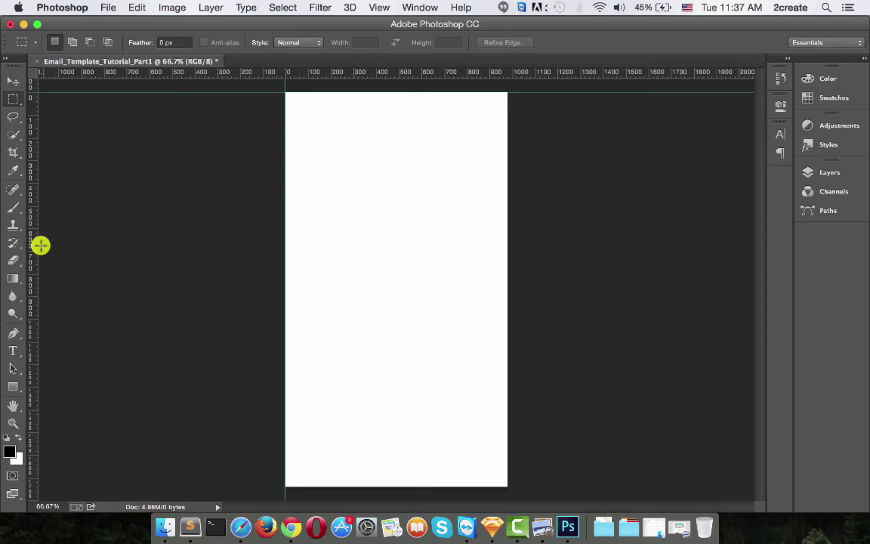
pyautogui.moveTo(34, 248); pyautogui.dragTo(505, 241)
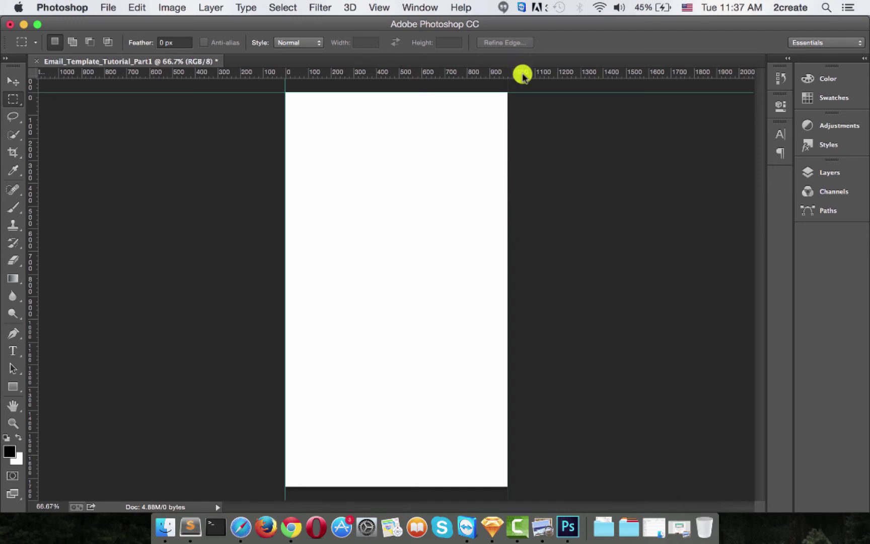
pyautogui.moveTo(521, 75); pyautogui.dragTo(511, 391)
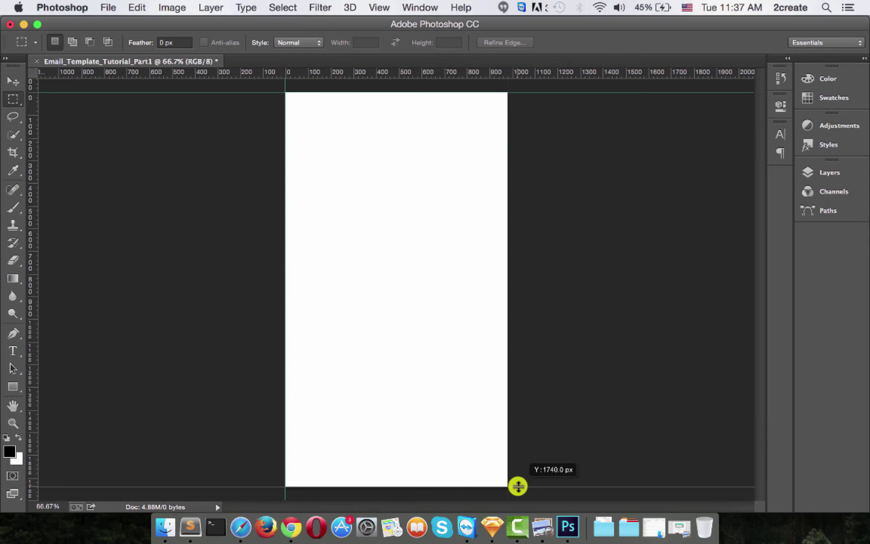
pyautogui.moveTo(511, 391); pyautogui.dragTo(517, 485)
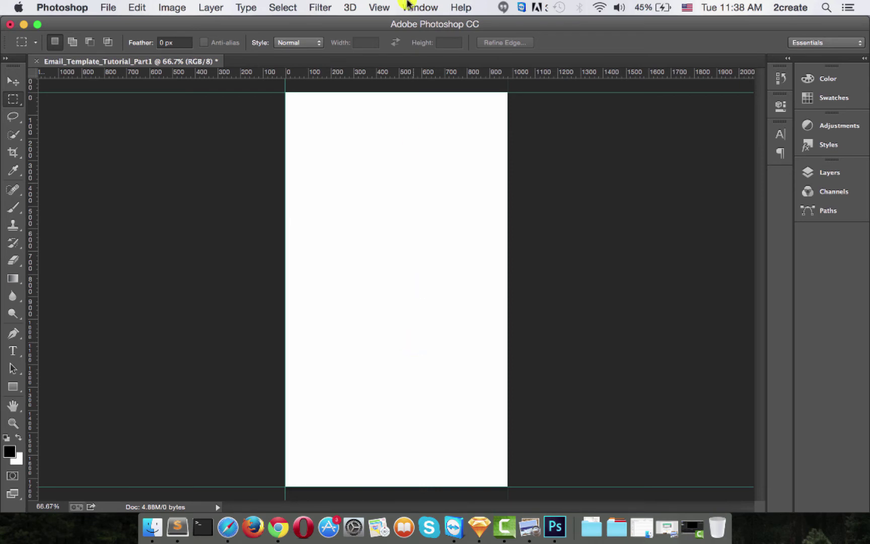
# Create a horizontal New Guide at position 80 px for the top margin.
pyautogui.click(379, 8)
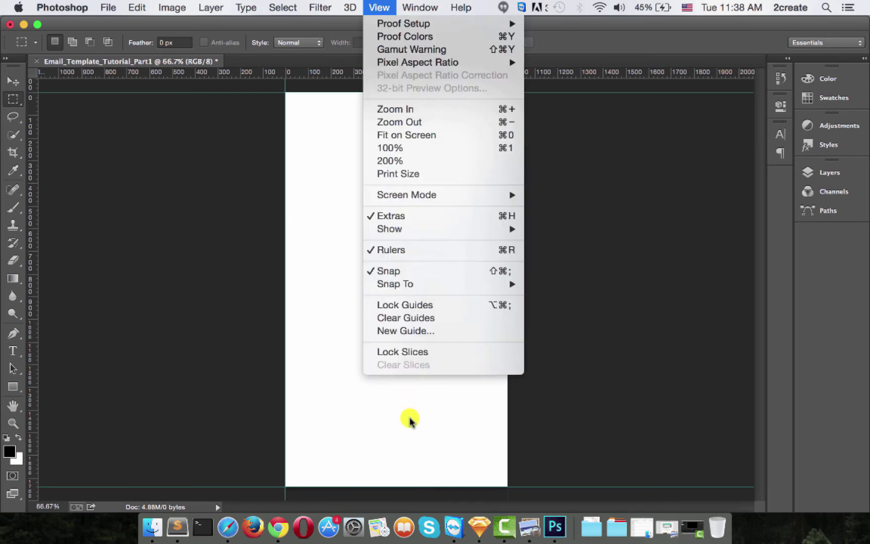
pyautogui.click(413, 334)
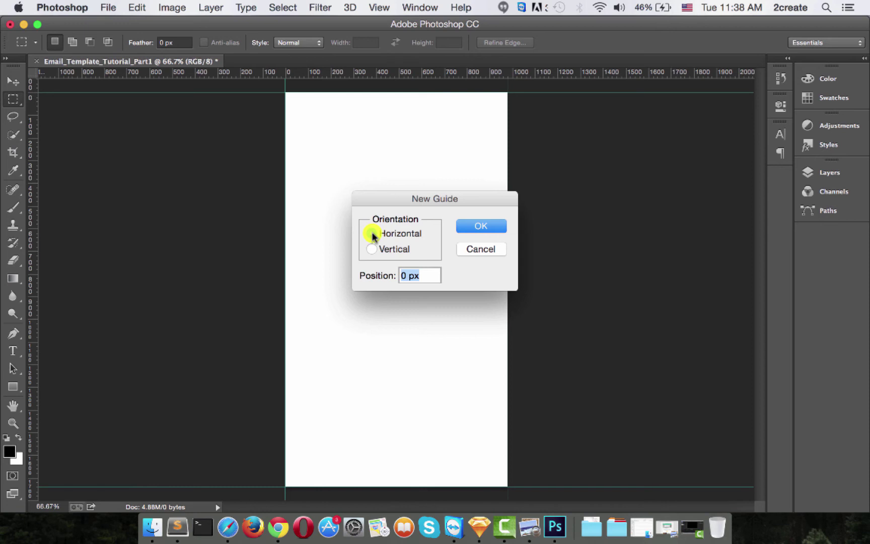
pyautogui.moveTo(408, 275); pyautogui.dragTo(382, 279)
pyautogui.write('80')
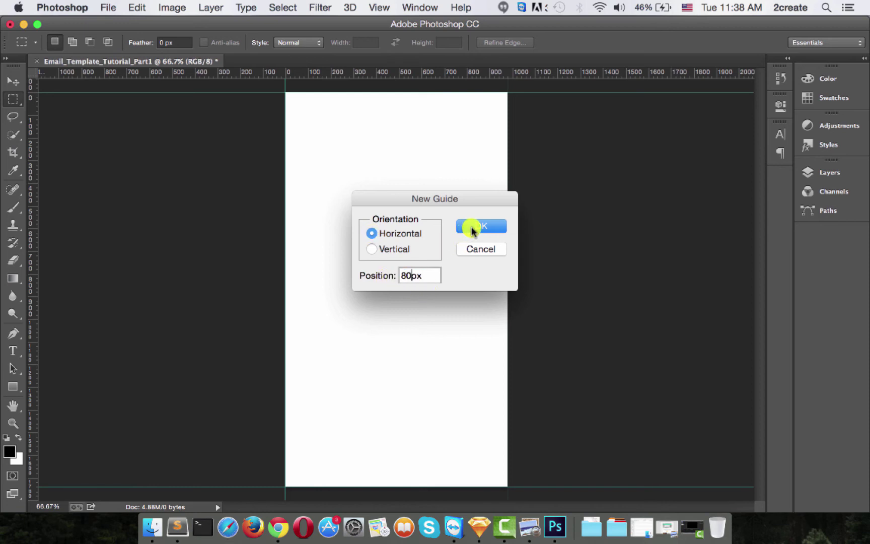
pyautogui.click(473, 228)
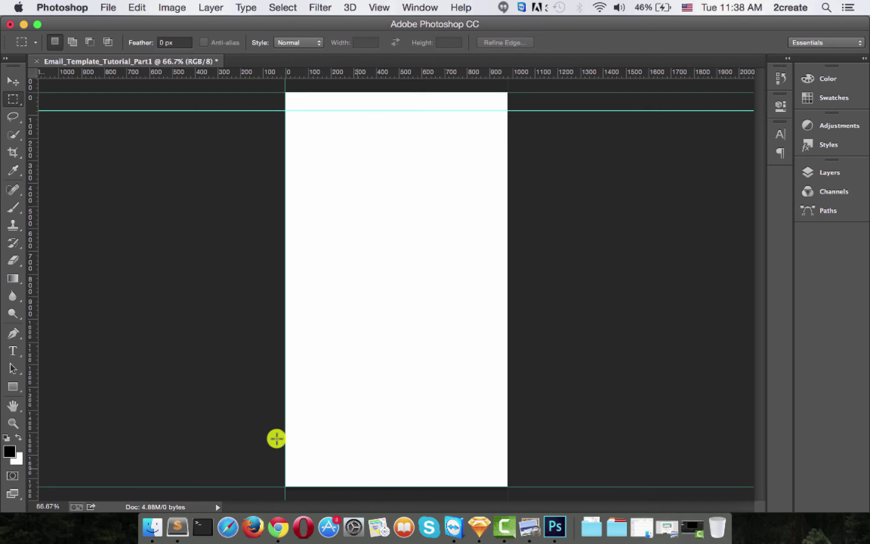
# Create a horizontal New Guide at position 1654 px for the bottom margin.
pyautogui.click(379, 8)
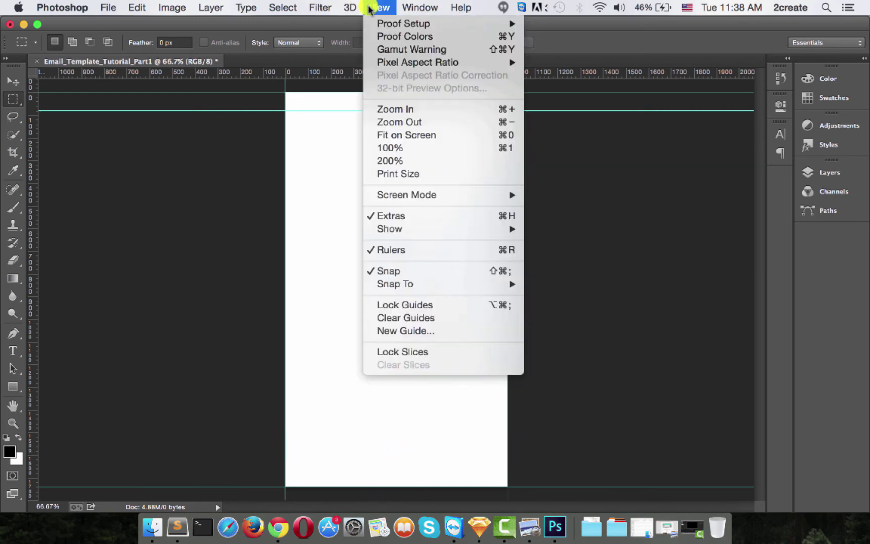
pyautogui.click(404, 334)
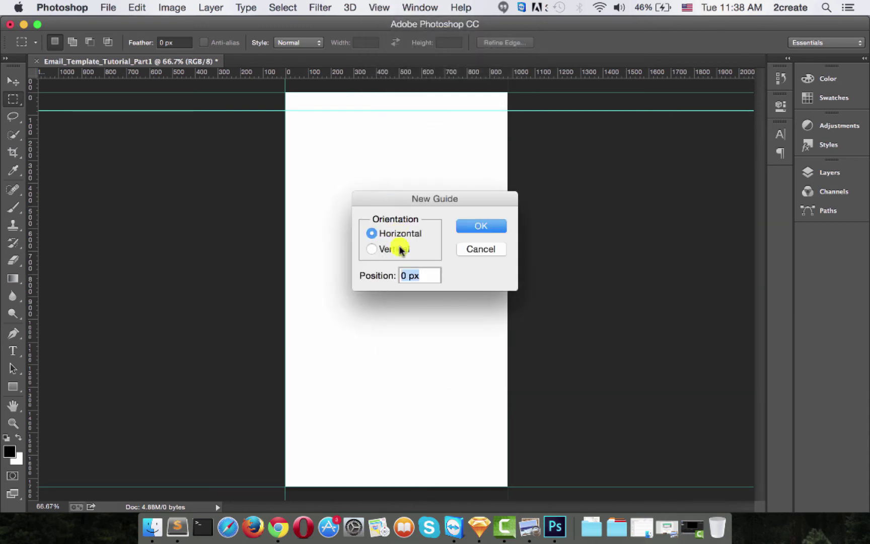
pyautogui.doubleClick(404, 276)
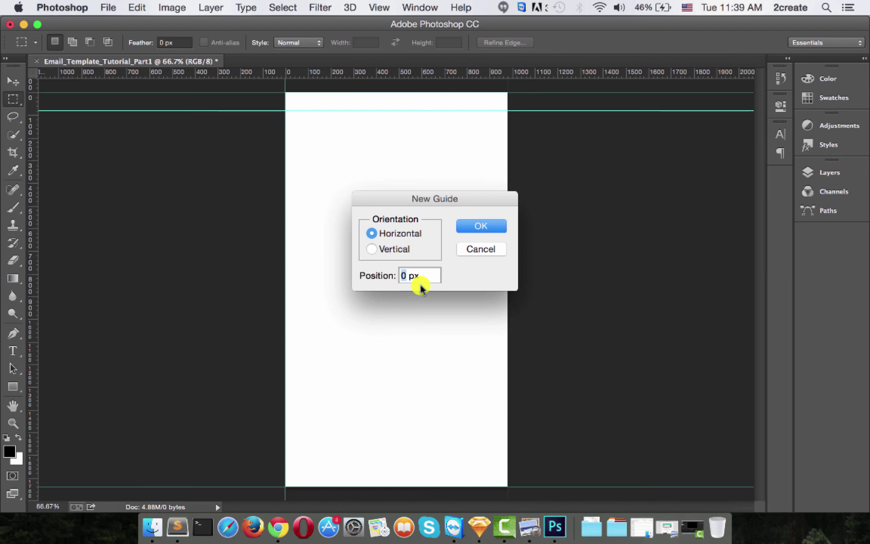
pyautogui.write('16')
pyautogui.write('54')
pyautogui.click(486, 228)
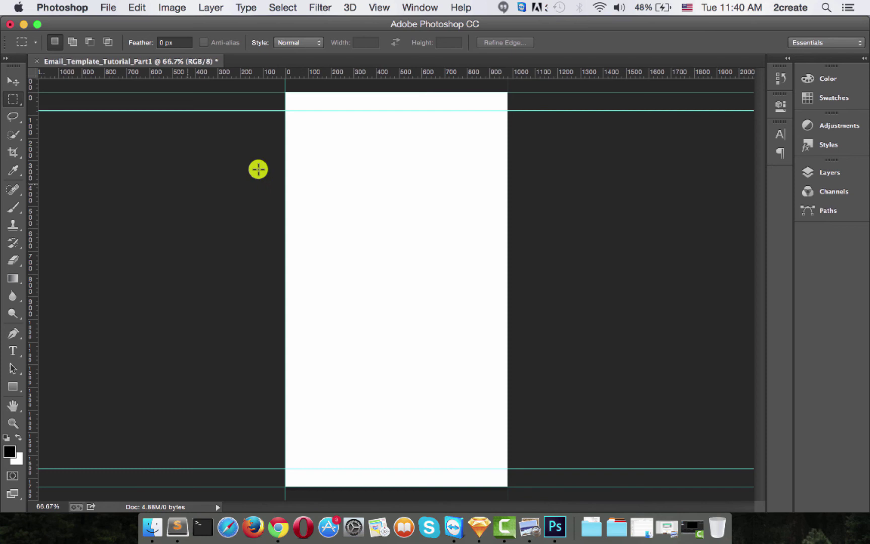
# Create a vertical New Guide at position 165 px for the left margin.
pyautogui.click(379, 9)
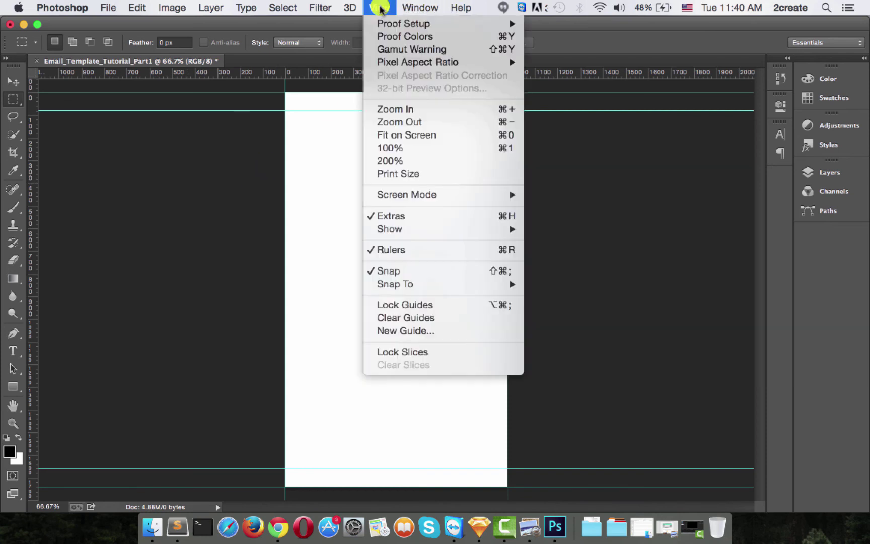
pyautogui.click(395, 331)
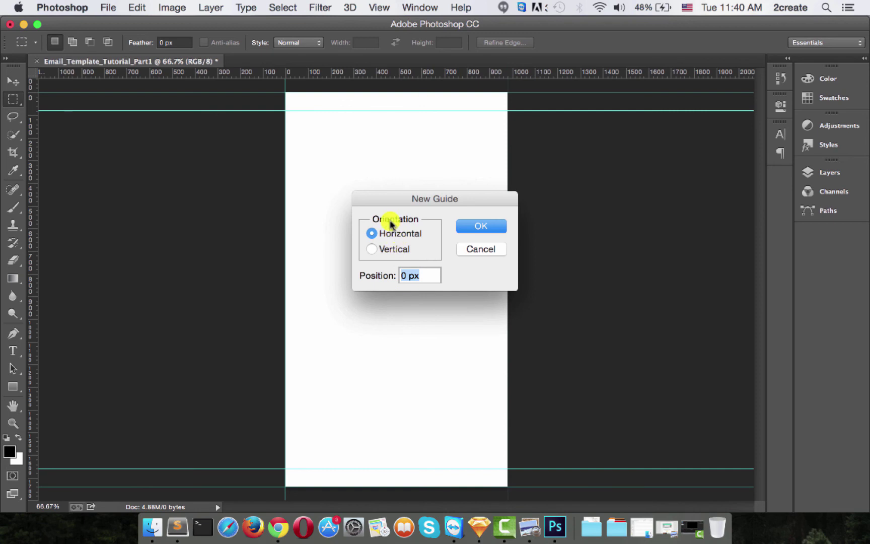
pyautogui.click(372, 249)
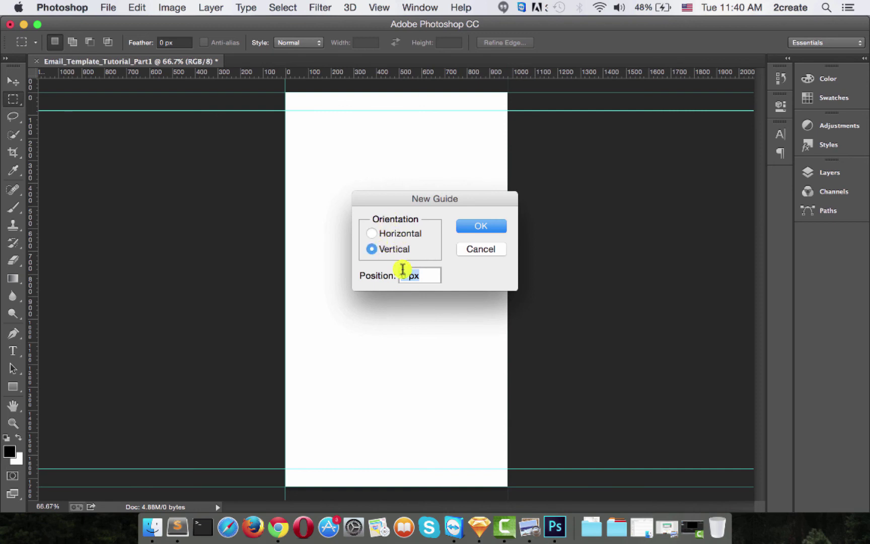
pyautogui.click(405, 275)
pyautogui.write('165')
pyautogui.click(481, 228)
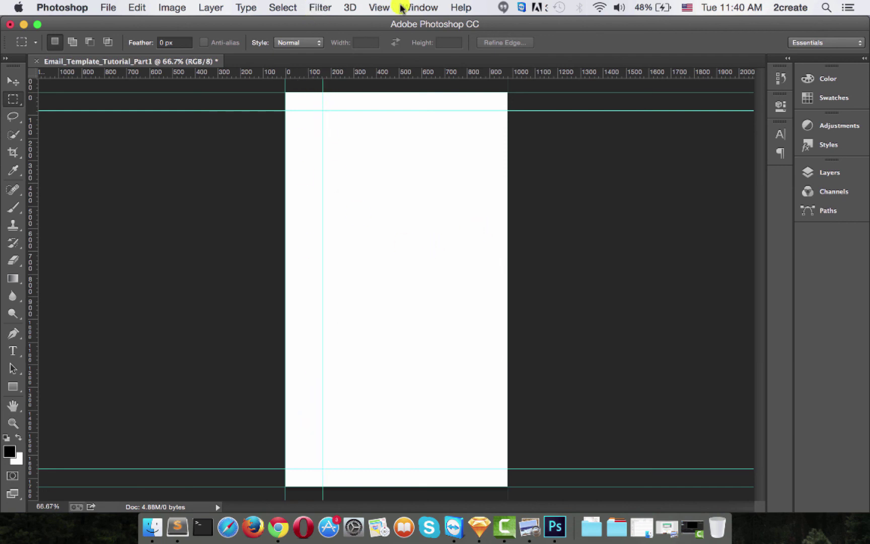
# Create a vertical New Guide at position 800 px for the right margin.
pyautogui.click(381, 7)
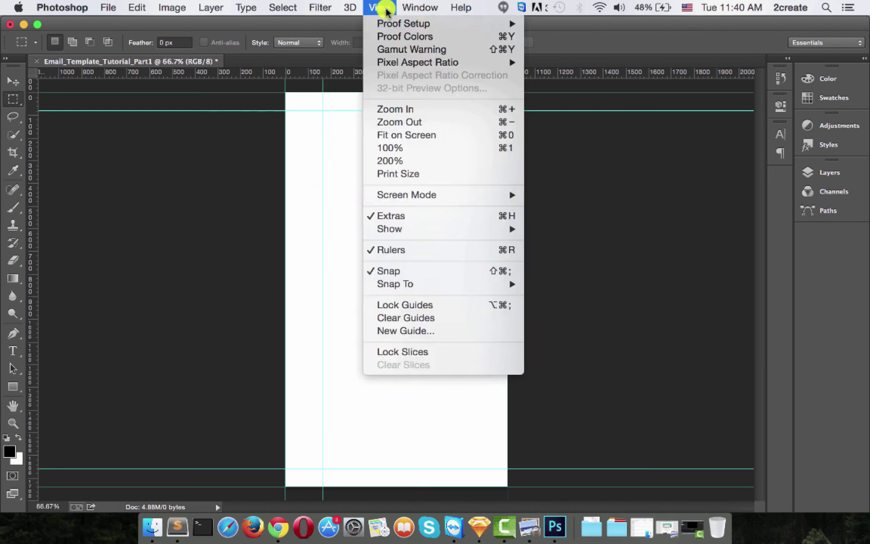
pyautogui.click(409, 331)
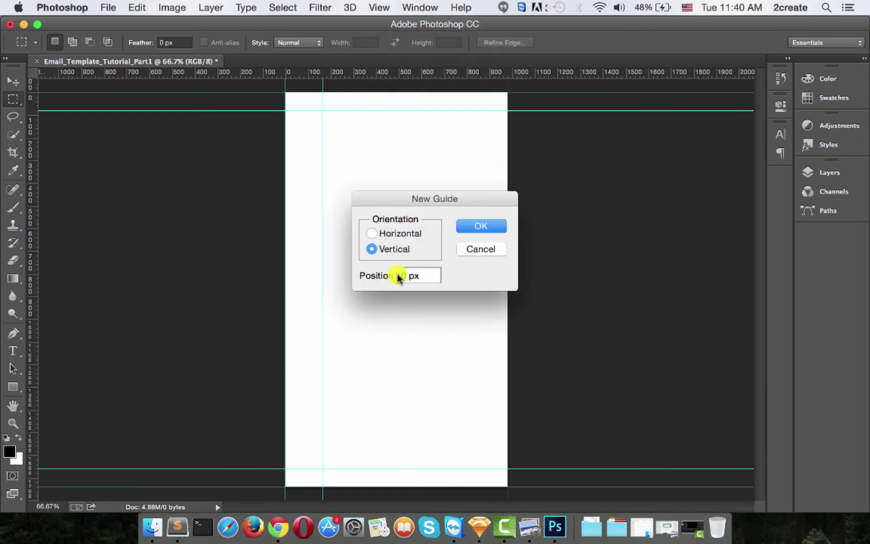
pyautogui.write('80')
pyautogui.write('0')
pyautogui.click(467, 231)
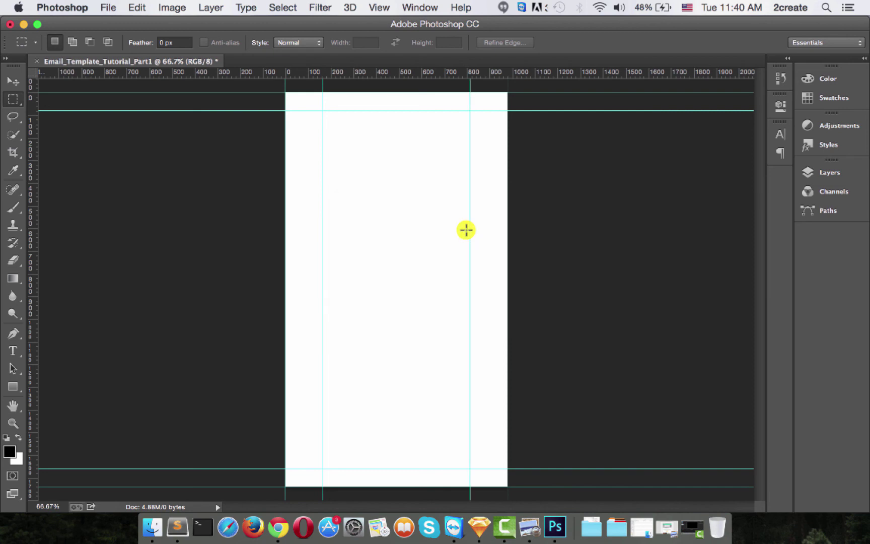